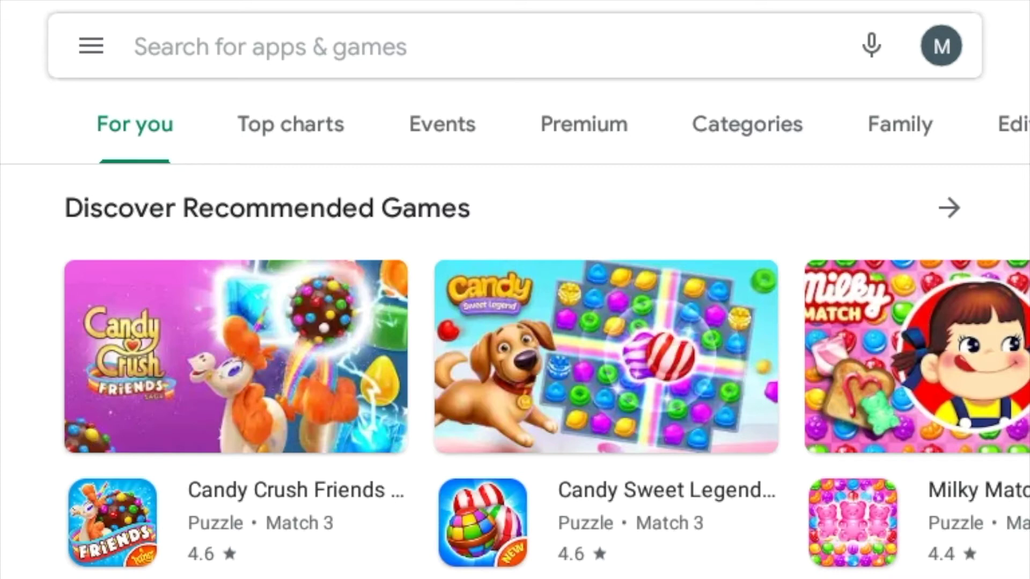
Search the Play Store for 'hoopla' and open the Hoopla Digital listing
click(494, 50)
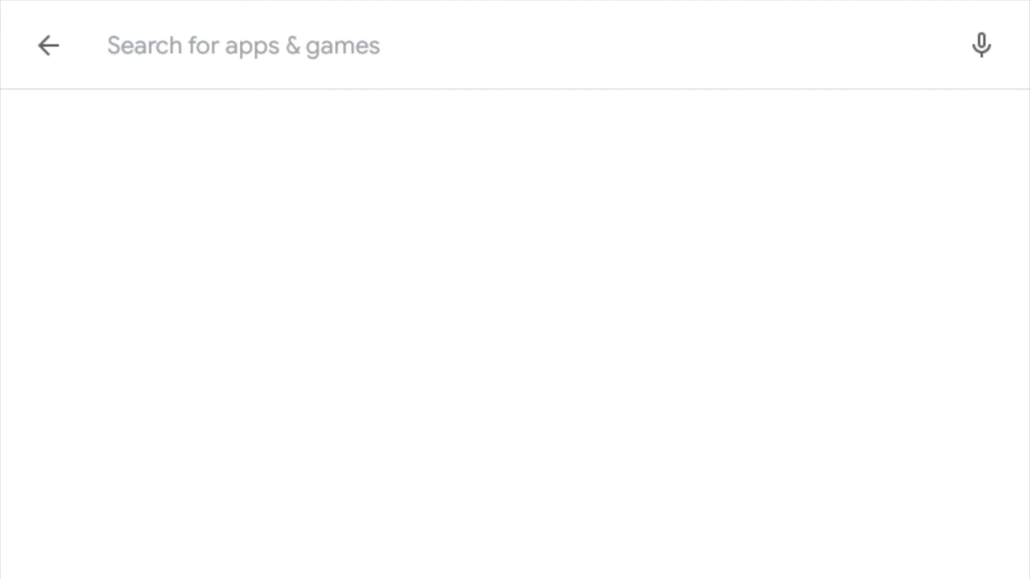
text(hoo)
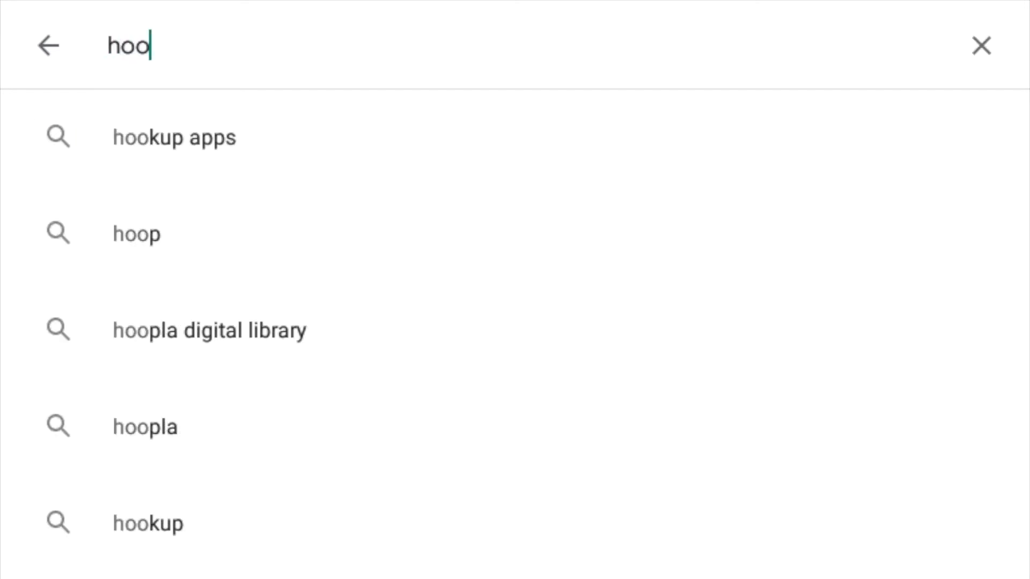
text(pla)
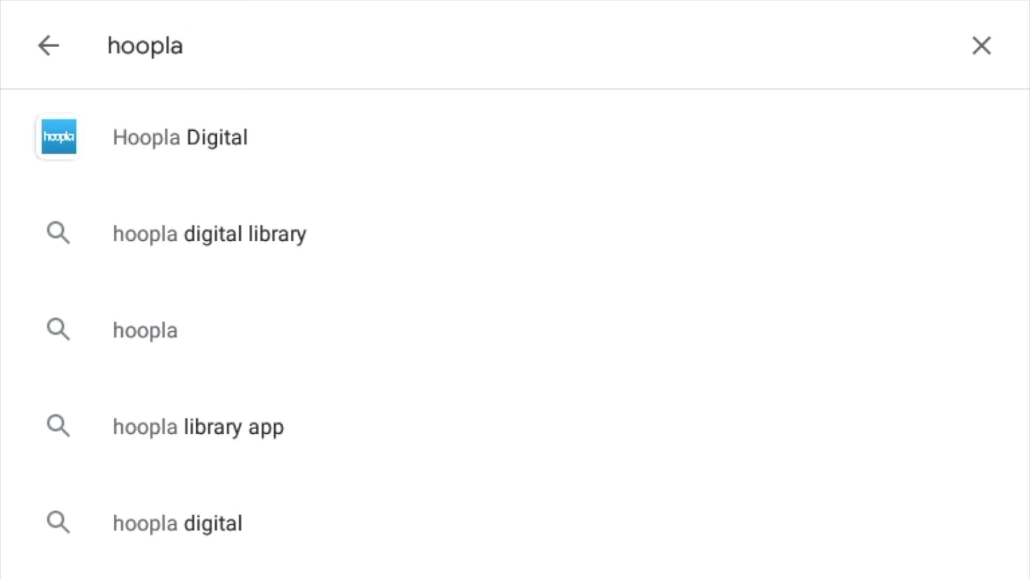
click(219, 143)
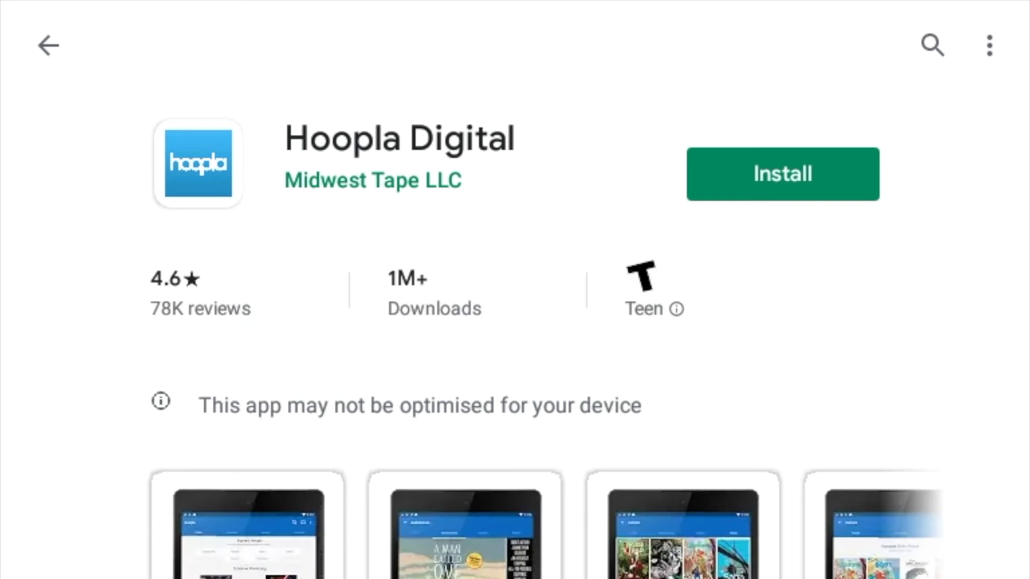
Install Hoopla Digital and begin creating a new hoopla account
click(784, 174)
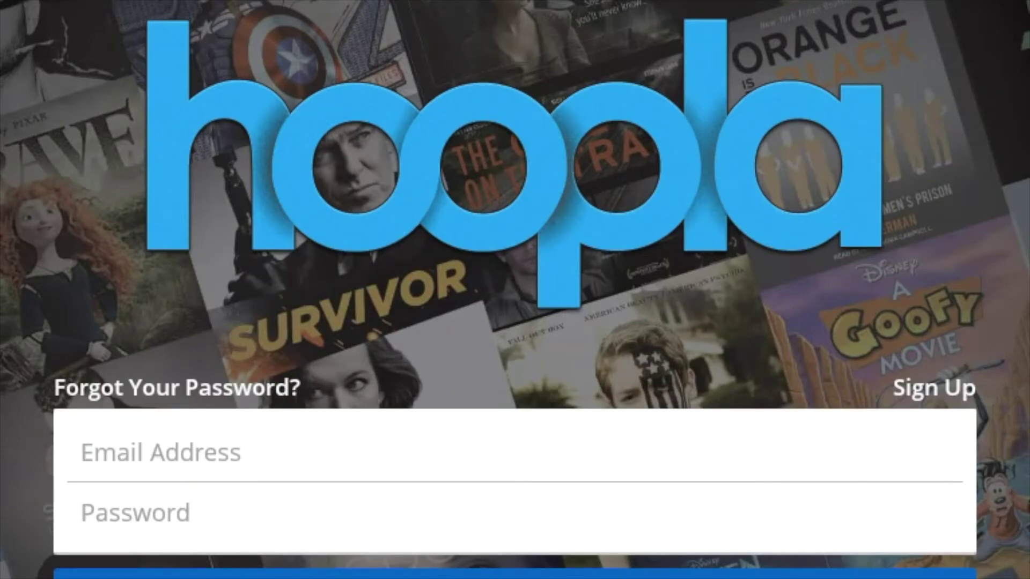
click(934, 388)
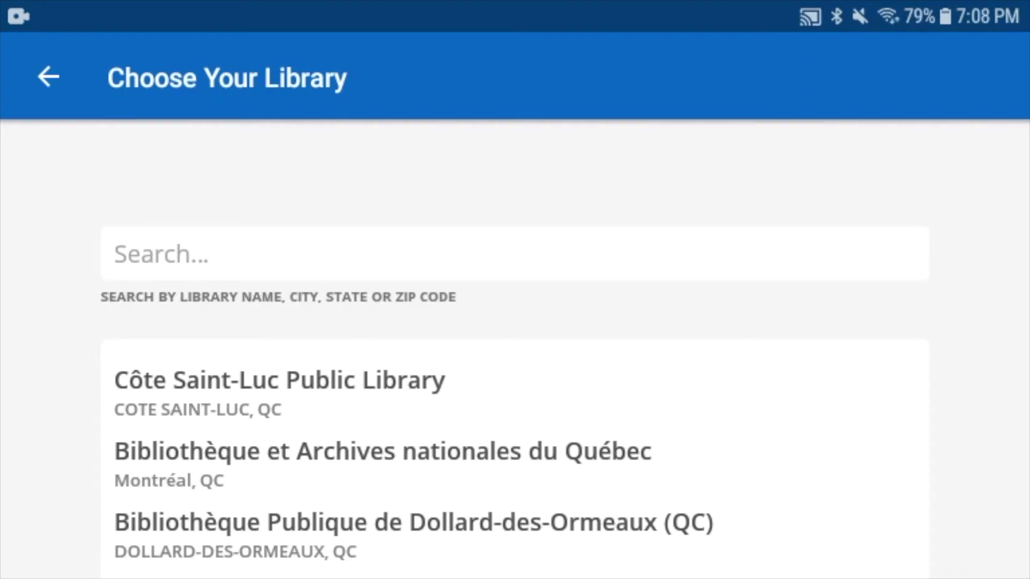
Select Côte Saint-Luc Public Library as the home library and continue
click(279, 381)
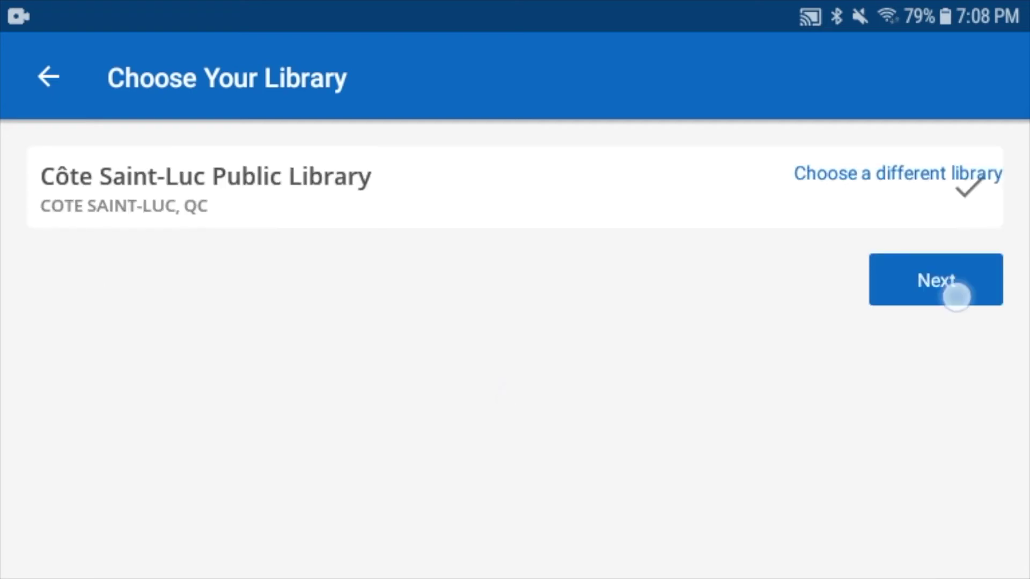
click(956, 296)
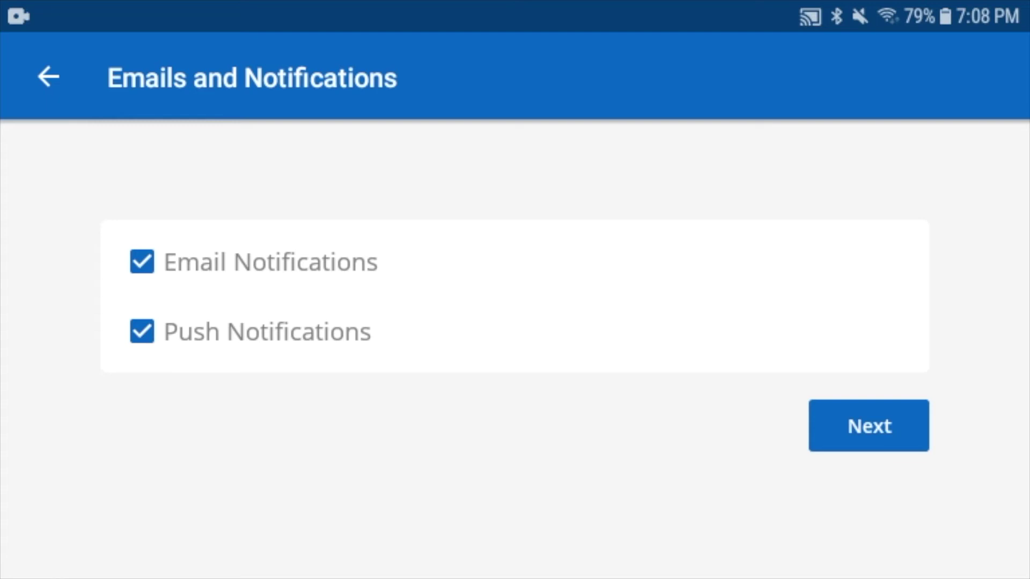
Keep both notifications on, enter the library card number, and accept the sharing agreement
click(885, 424)
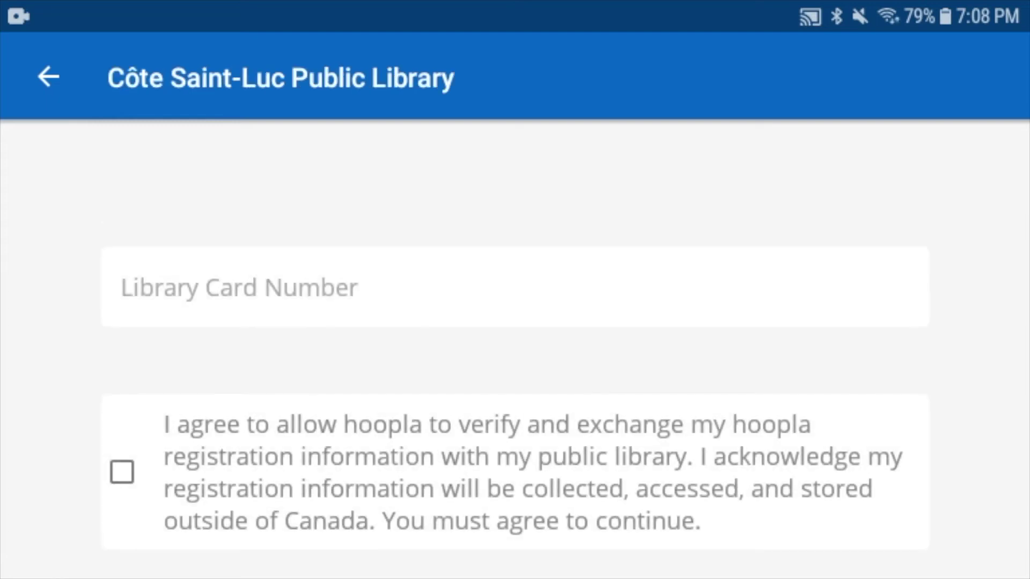
click(744, 279)
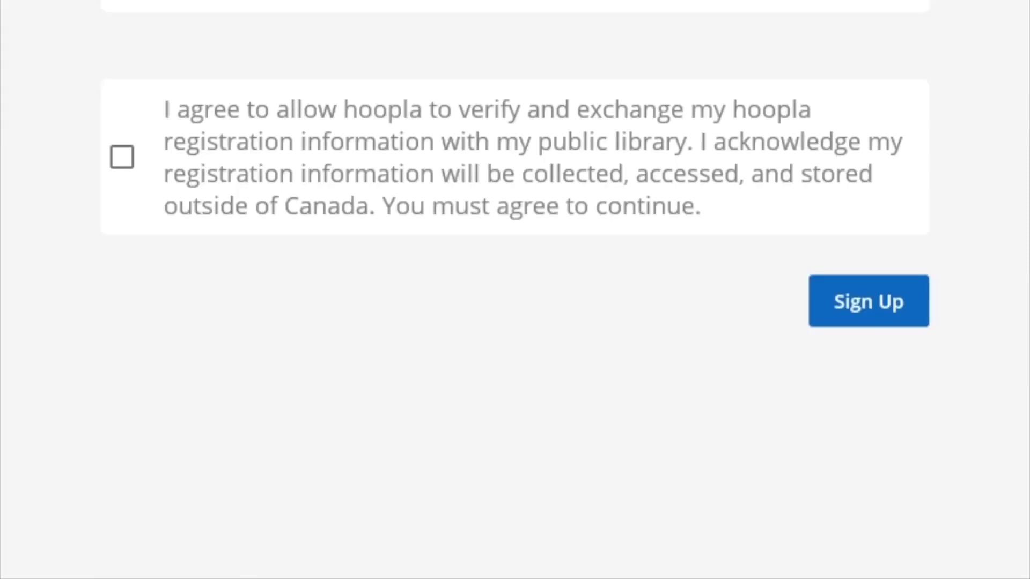
click(122, 157)
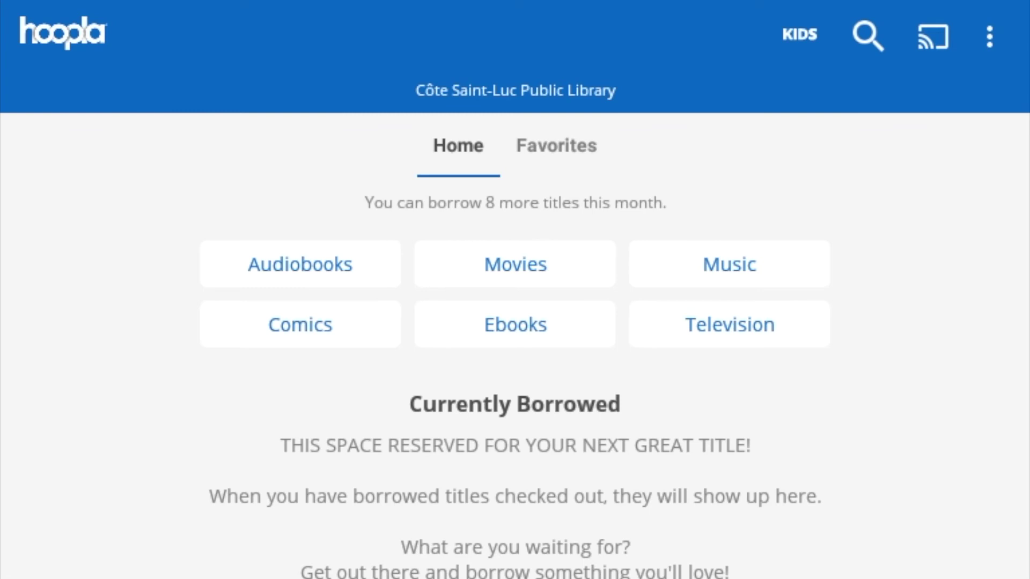
Open Hoopla's title search with its empty field and trending searches
click(867, 36)
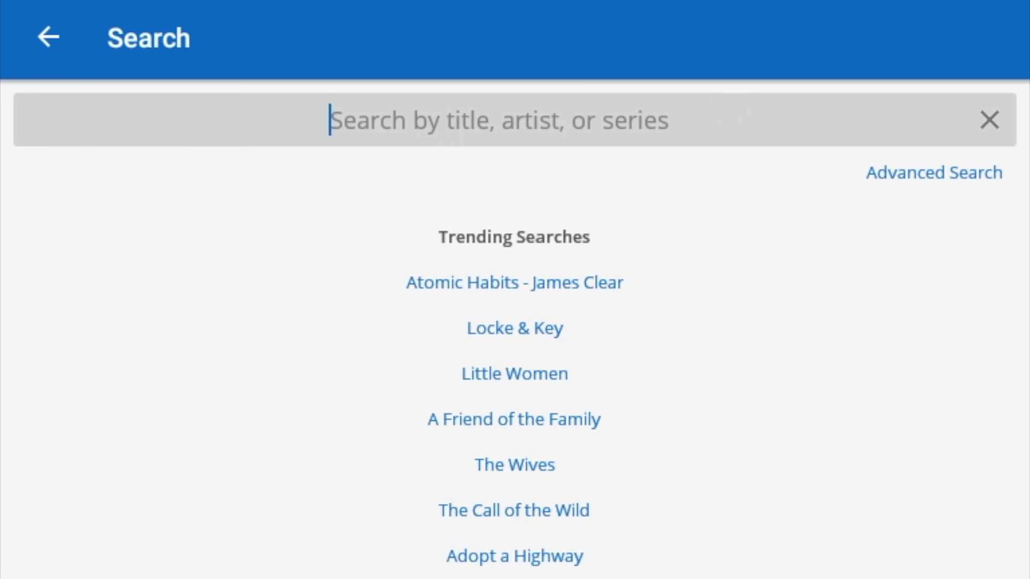
text(celestial bodies)
Run the hoopla search for 'celestial bodies' to show its three results
click(160, 341)
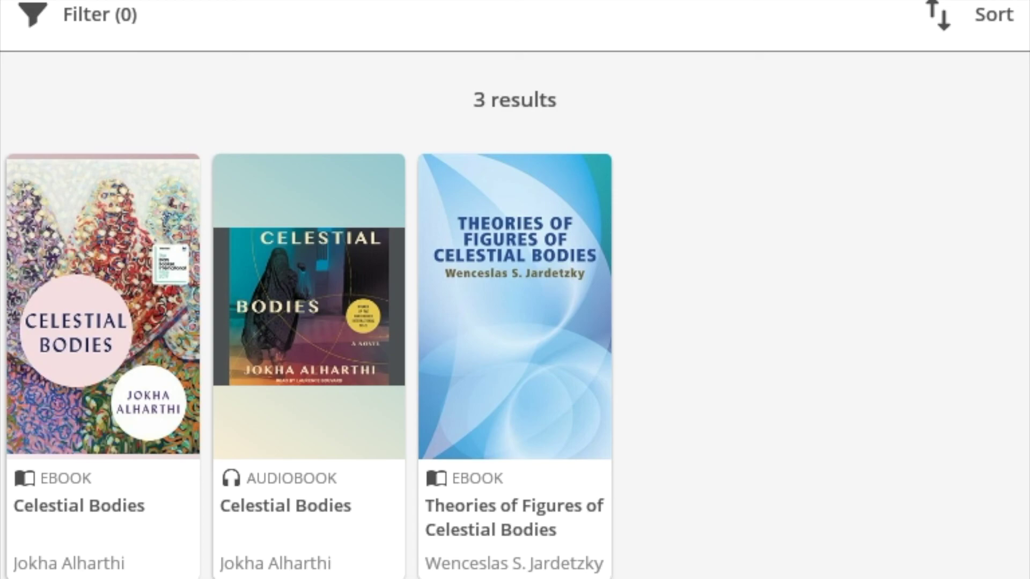
Open the Celestial Bodies ebook by Jokha Alharthi and start its 21-day borrow
click(103, 322)
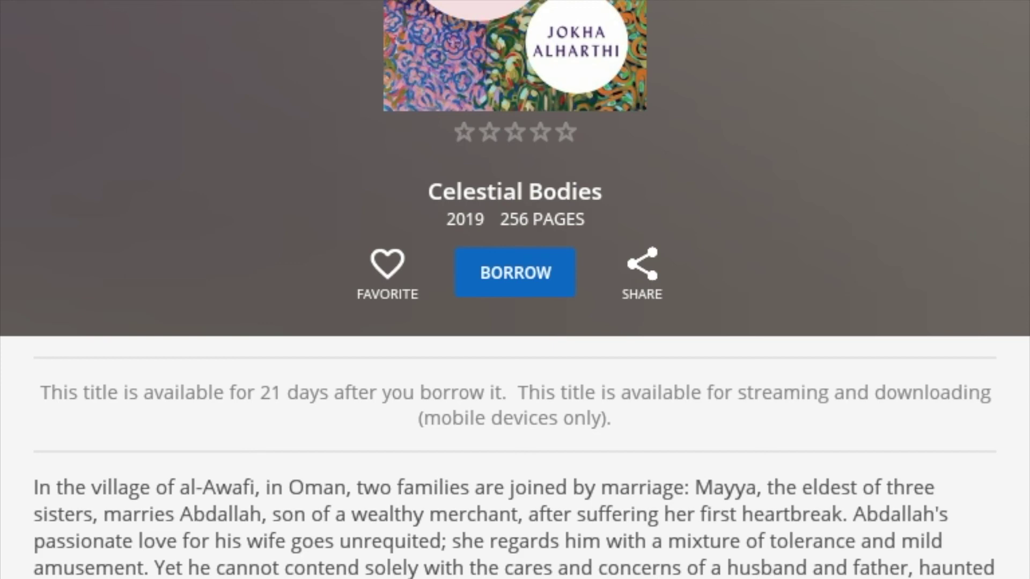
click(516, 272)
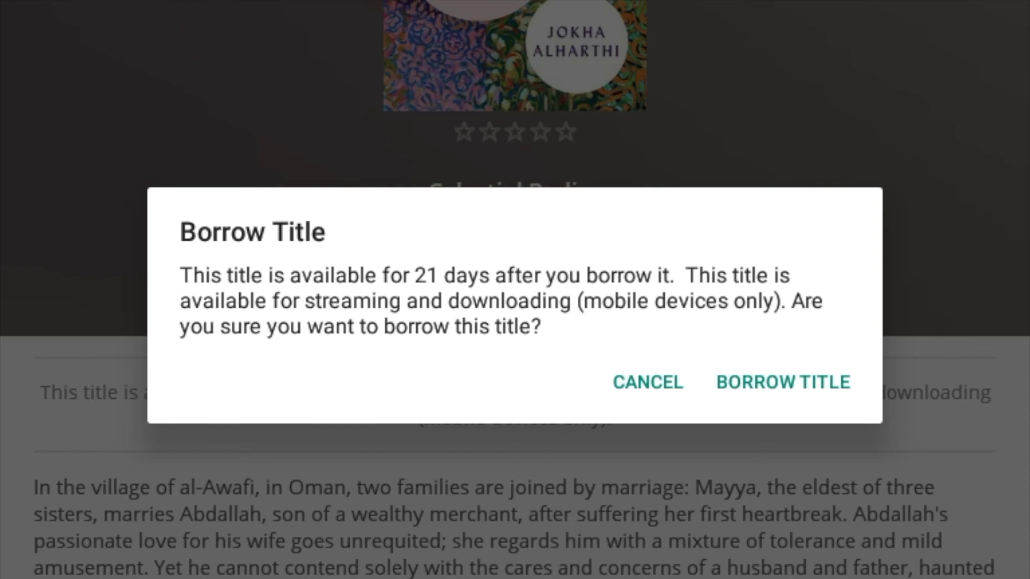
Confirm borrowing Celestial Bodies, due back April 22, and open it to read
click(782, 382)
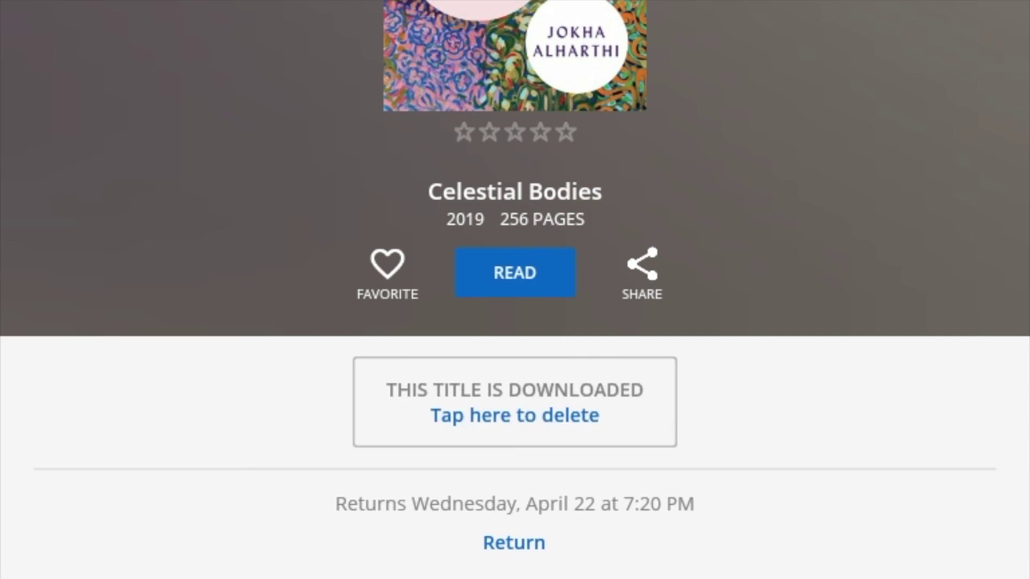
click(524, 258)
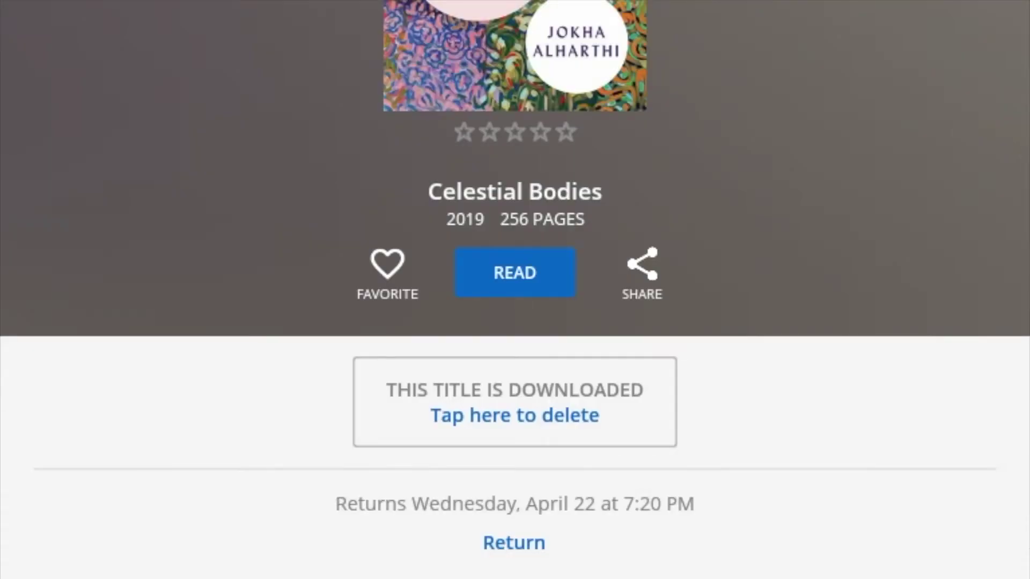